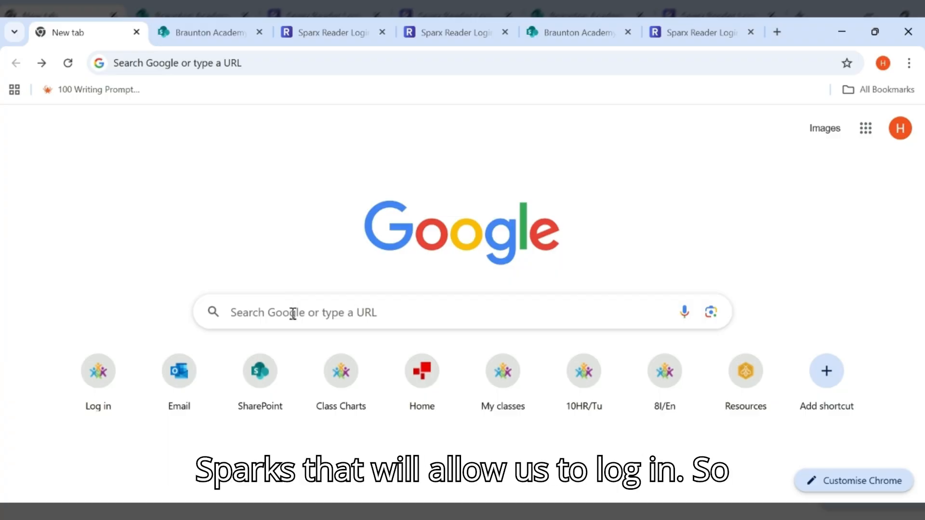
- Search Google for "braunton academy" and open the Braunton Academy website from the results
{"action": "left_click", "coordinate": [292, 313]}
{"action": "type", "text": "brau"}
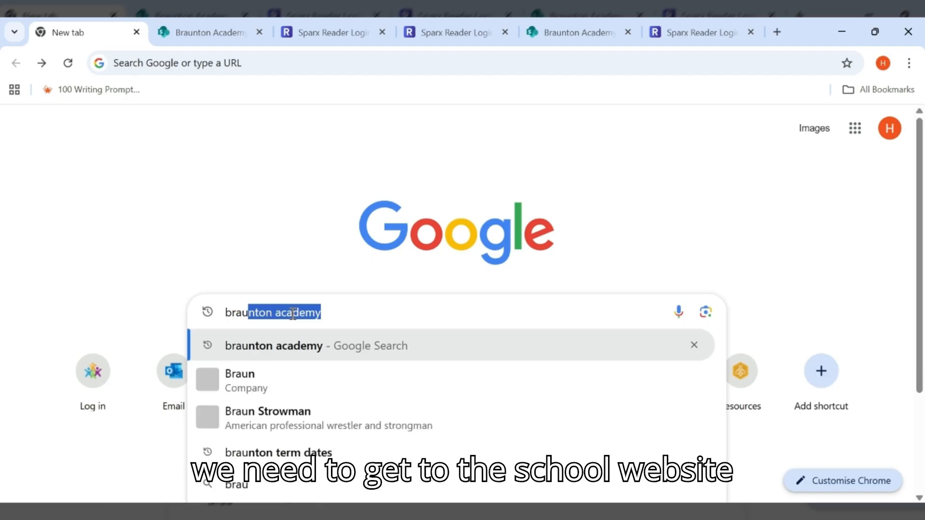
{"action": "type", "text": "nton academy"}
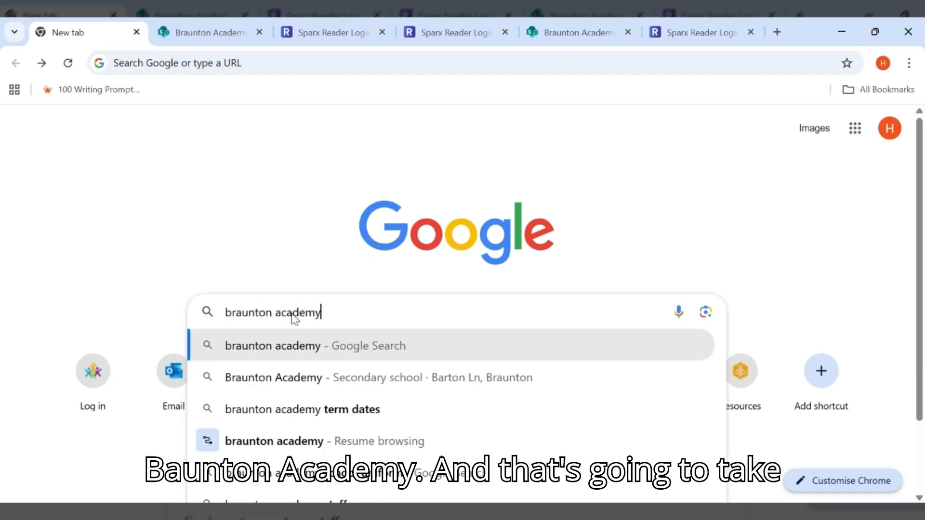
{"action": "key", "text": "Return"}
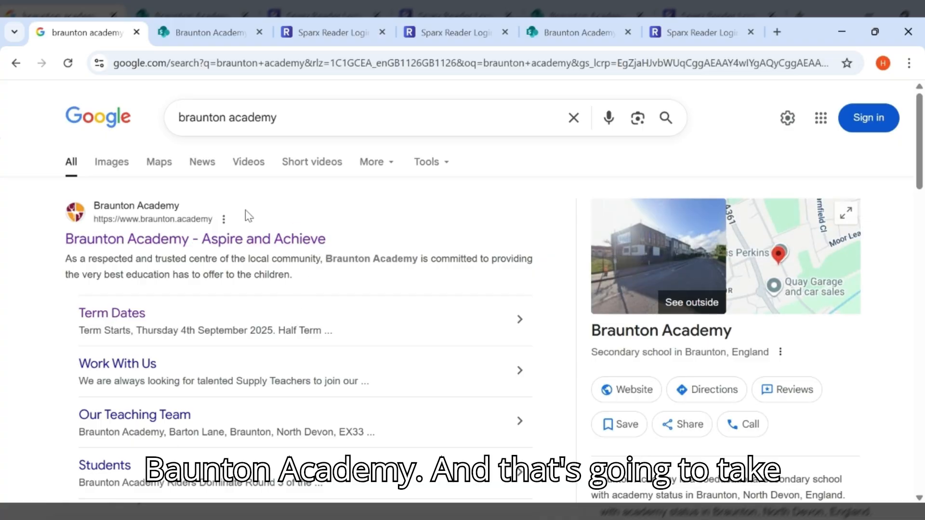
{"action": "left_click", "coordinate": [144, 245]}
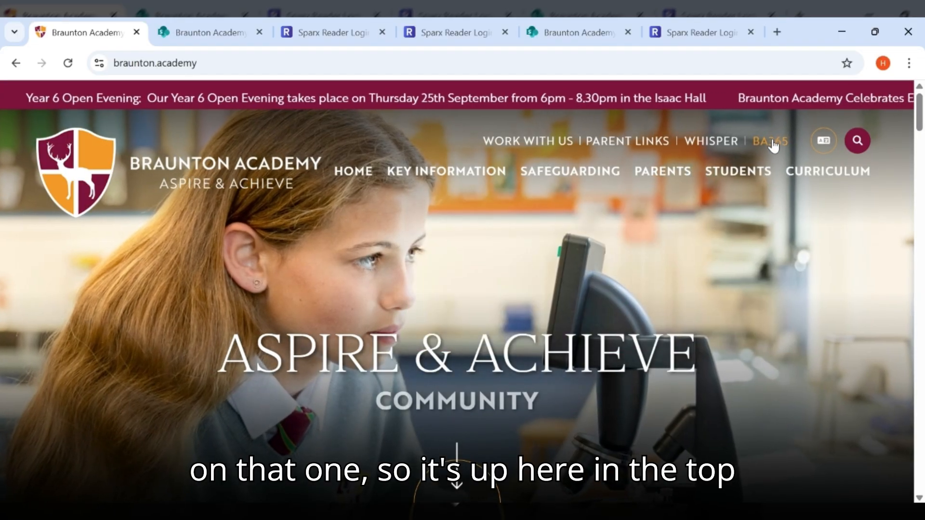
- Go through BA365 to the Student Resources page and open Sparx Reader from there
{"action": "left_click", "coordinate": [772, 142]}
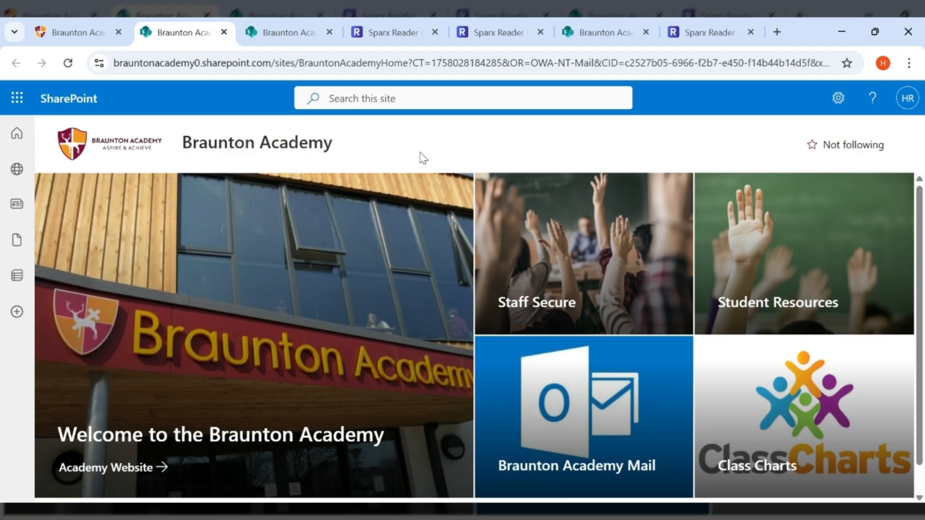
{"action": "left_click", "coordinate": [781, 278]}
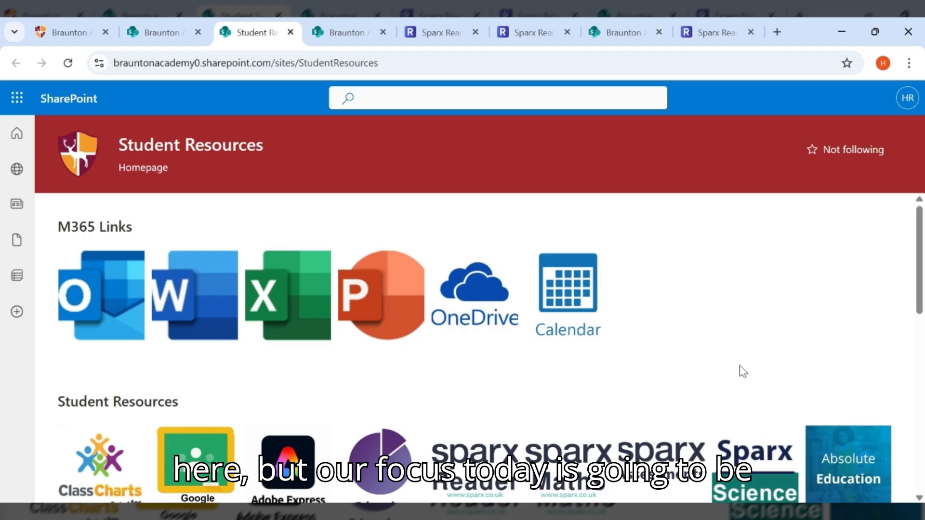
{"action": "scroll", "coordinate": [739, 367], "scroll_direction": "down", "scroll_amount": 2}
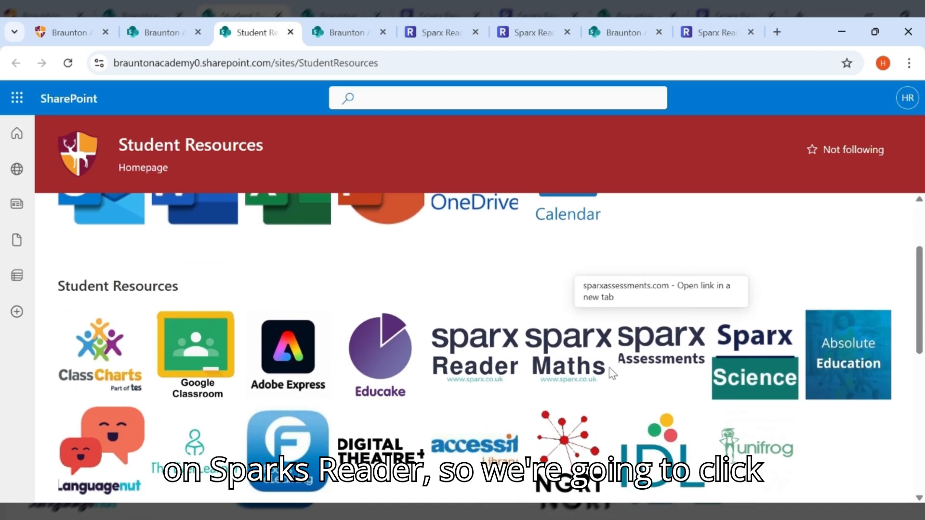
{"action": "left_click", "coordinate": [467, 356]}
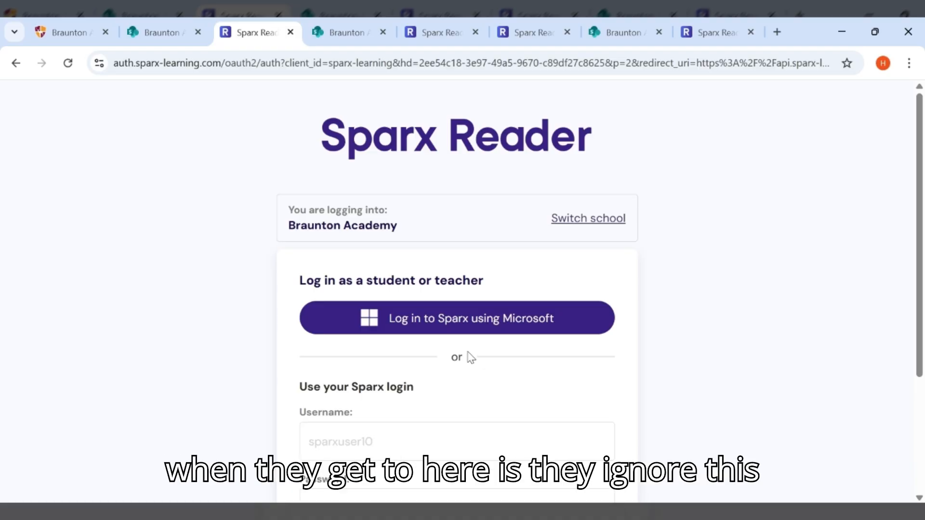
- Log in to Sparx Reader using Microsoft with the account that is already signed in
{"action": "scroll", "coordinate": [729, 302], "scroll_direction": "down", "scroll_amount": 3}
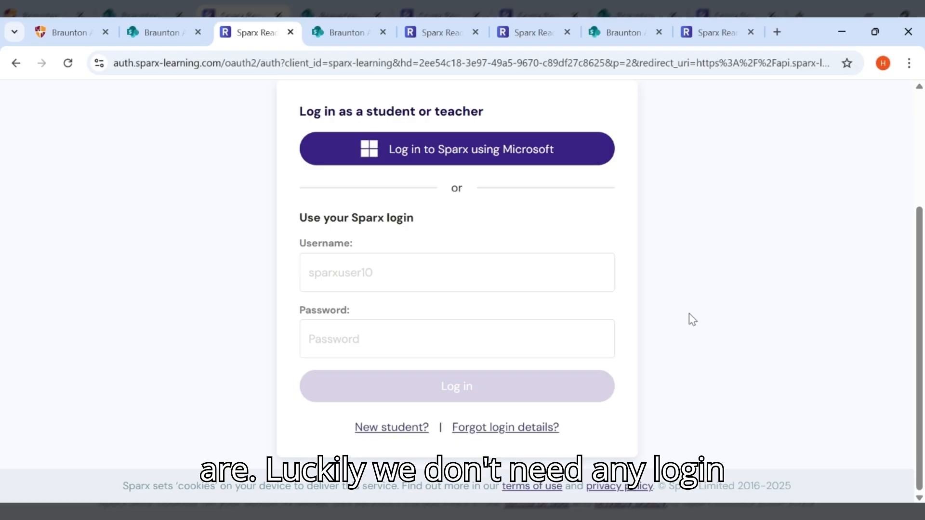
{"action": "scroll", "coordinate": [689, 313], "scroll_direction": "up", "scroll_amount": 1}
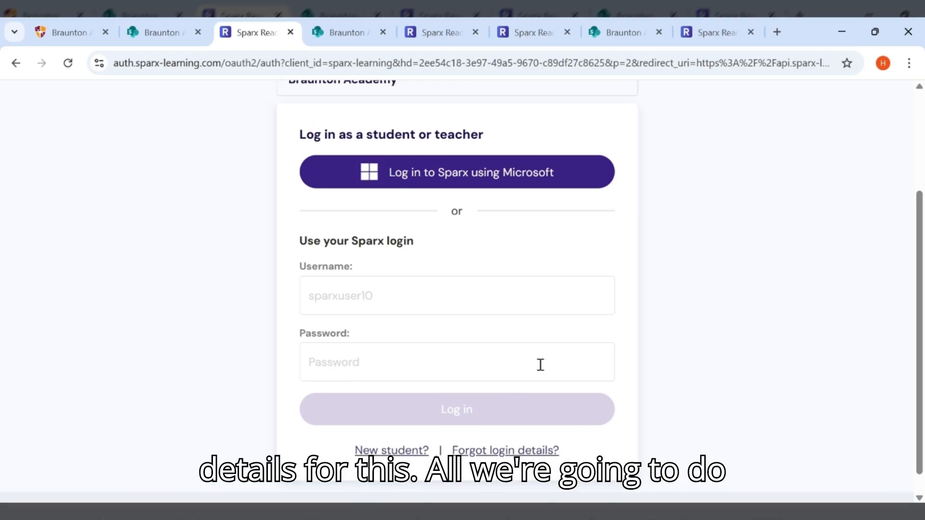
{"action": "scroll", "coordinate": [682, 358], "scroll_direction": "up", "scroll_amount": 2}
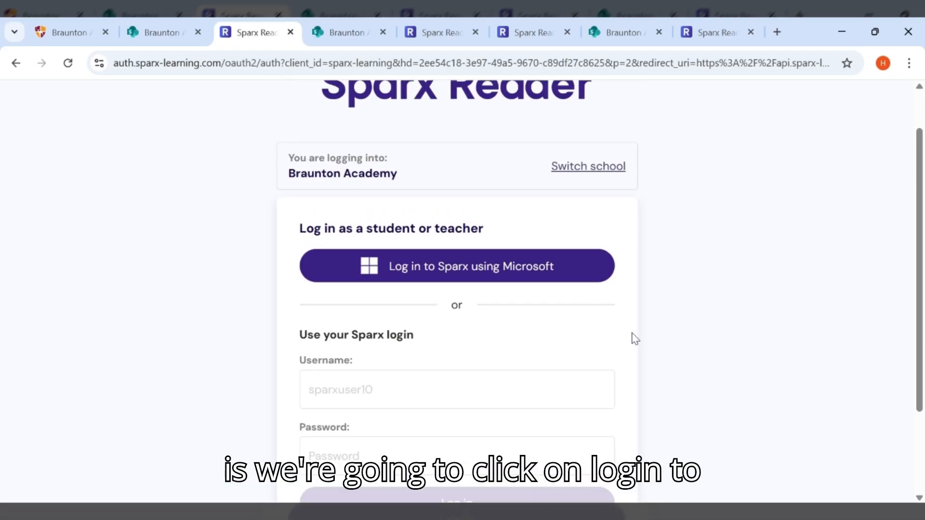
{"action": "left_click", "coordinate": [508, 269]}
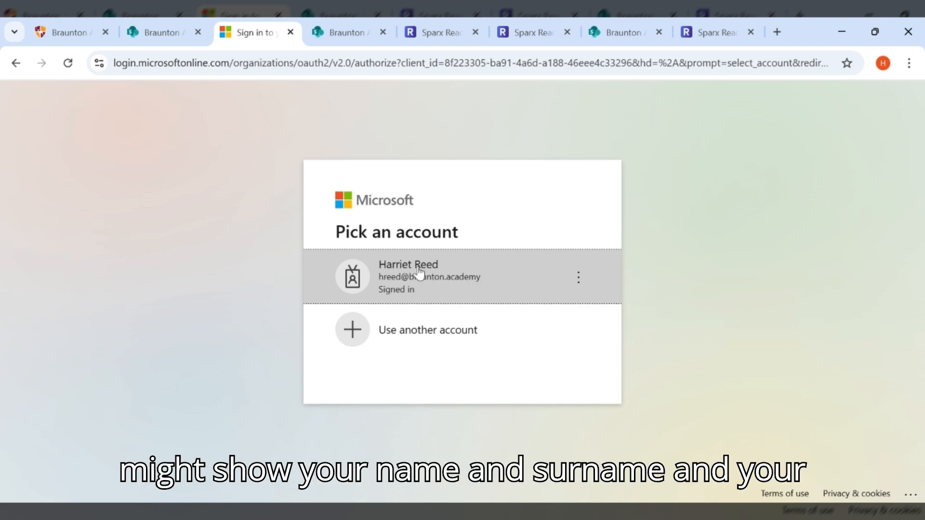
{"action": "left_click", "coordinate": [474, 283]}
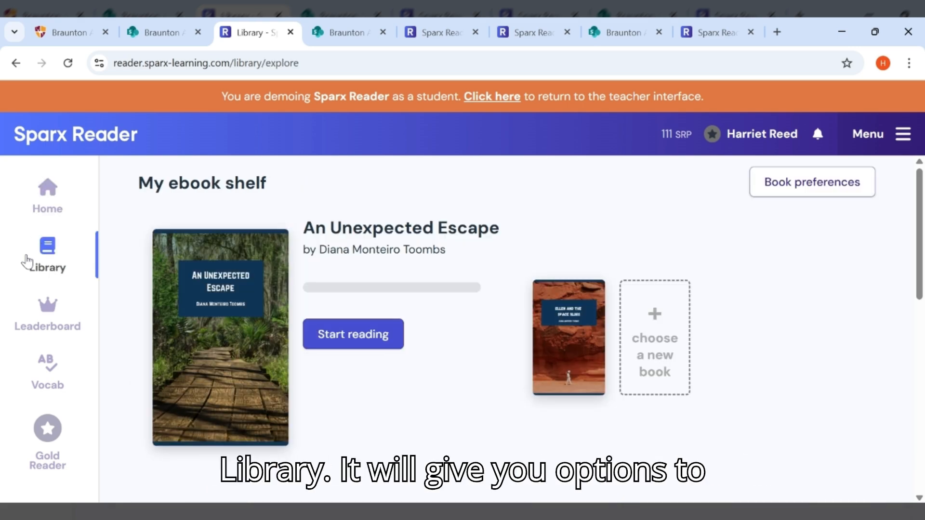
- Start reading An Unexpected Escape from the ebook shelf and go through the passage to the stop-reading marker
{"action": "mouse_move", "coordinate": [641, 370]}
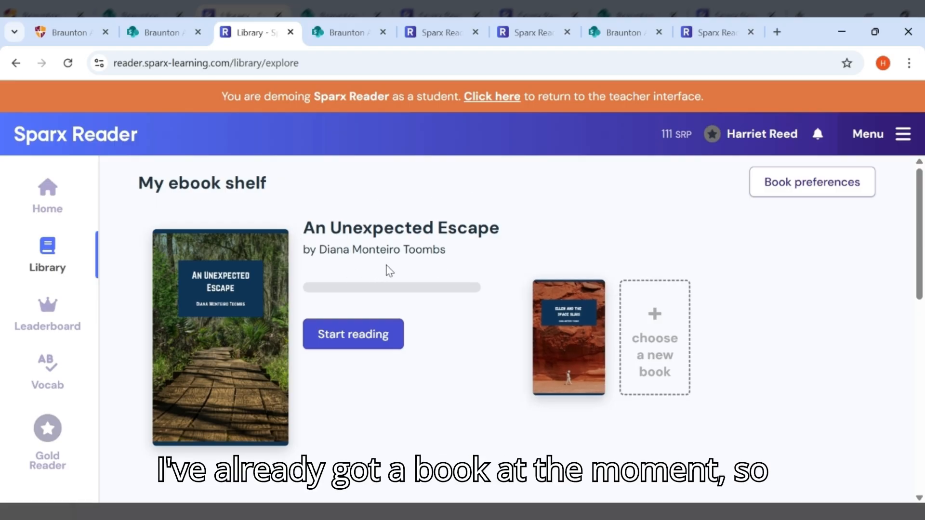
{"action": "left_click", "coordinate": [350, 344]}
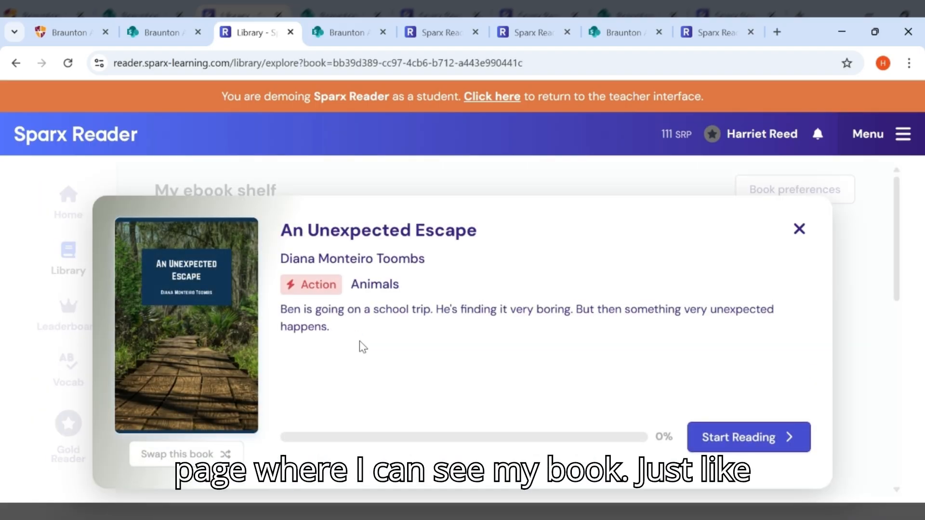
{"action": "left_click", "coordinate": [719, 438]}
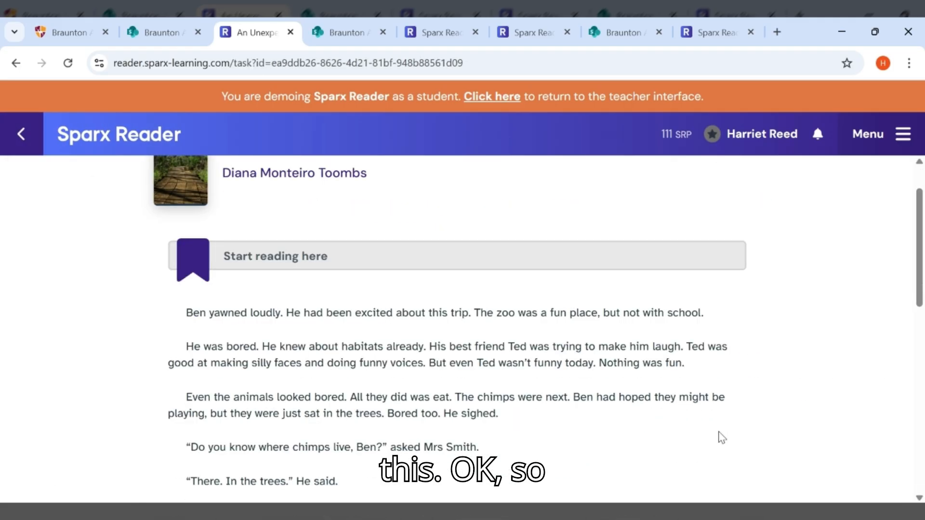
{"action": "scroll", "coordinate": [721, 438], "scroll_direction": "down", "scroll_amount": 2}
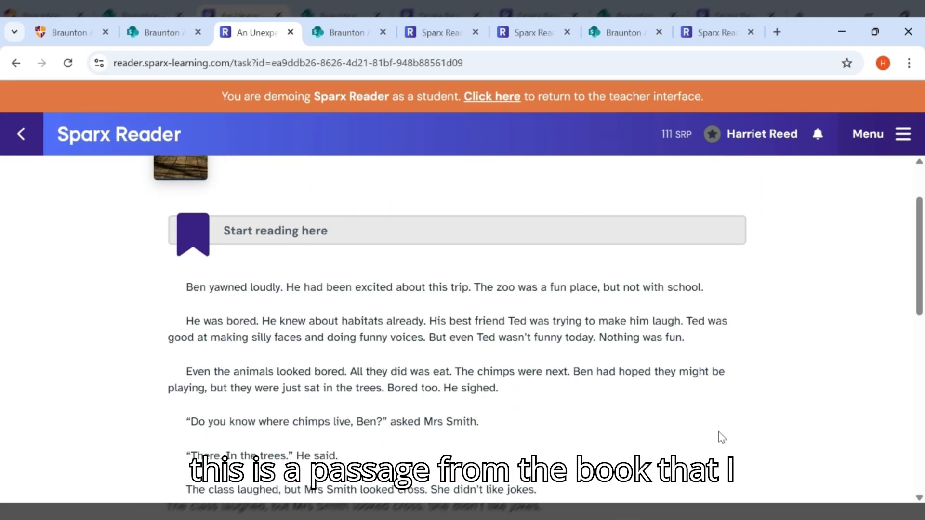
{"action": "scroll", "coordinate": [721, 437], "scroll_direction": "down", "scroll_amount": 4}
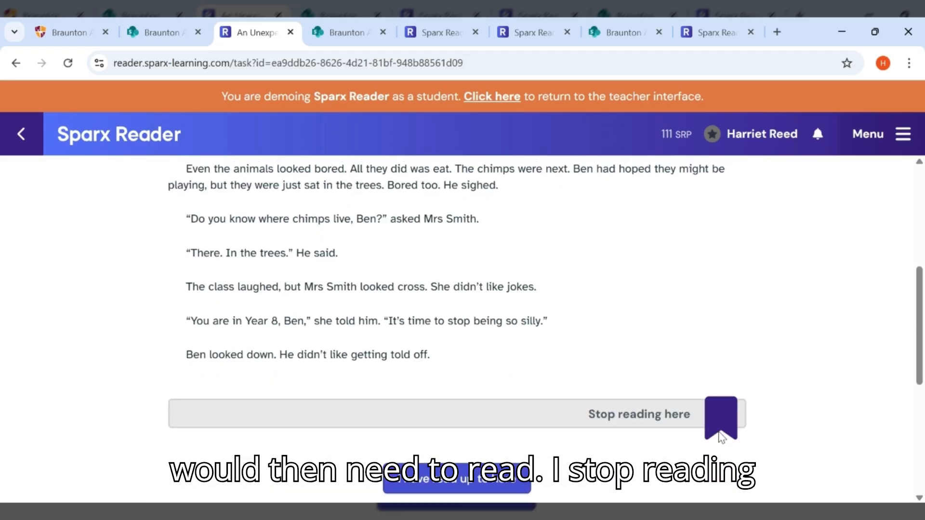
{"action": "scroll", "coordinate": [721, 437], "scroll_direction": "down", "scroll_amount": 2}
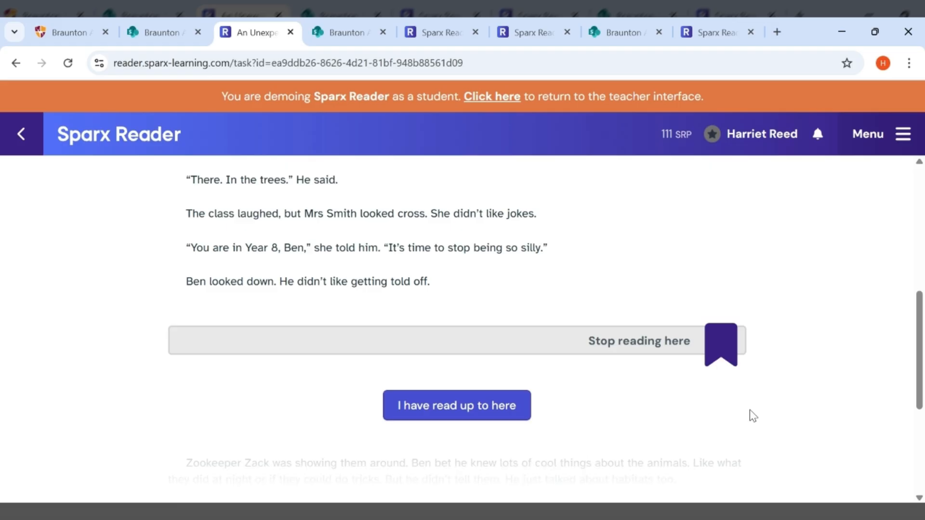
- Open the reading settings and set the font scale three notches above the minimum
{"action": "scroll", "coordinate": [753, 415], "scroll_direction": "up", "scroll_amount": 5}
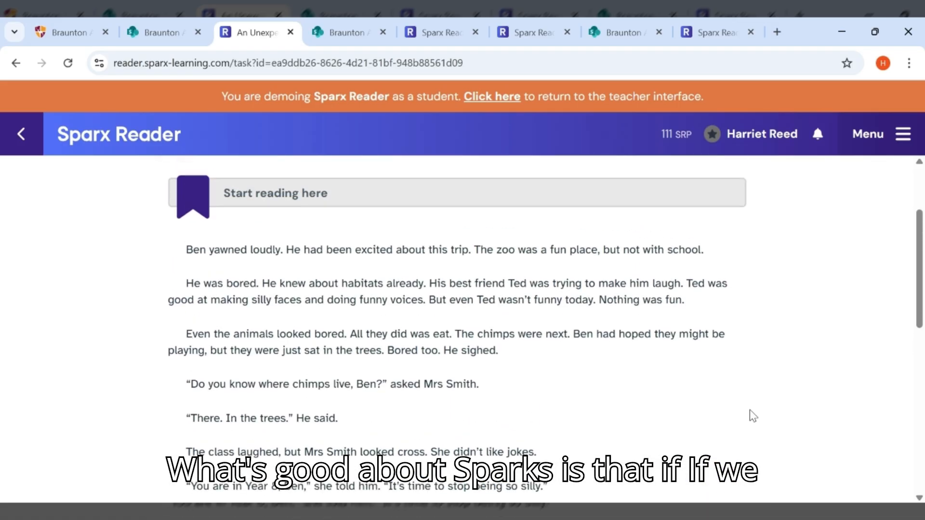
{"action": "scroll", "coordinate": [752, 415], "scroll_direction": "up", "scroll_amount": 1}
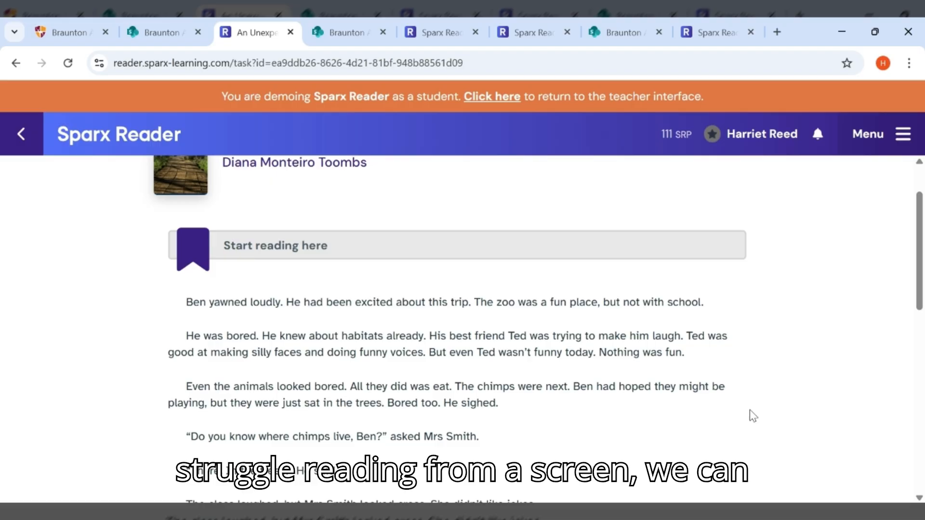
{"action": "scroll", "coordinate": [753, 415], "scroll_direction": "up", "scroll_amount": 1}
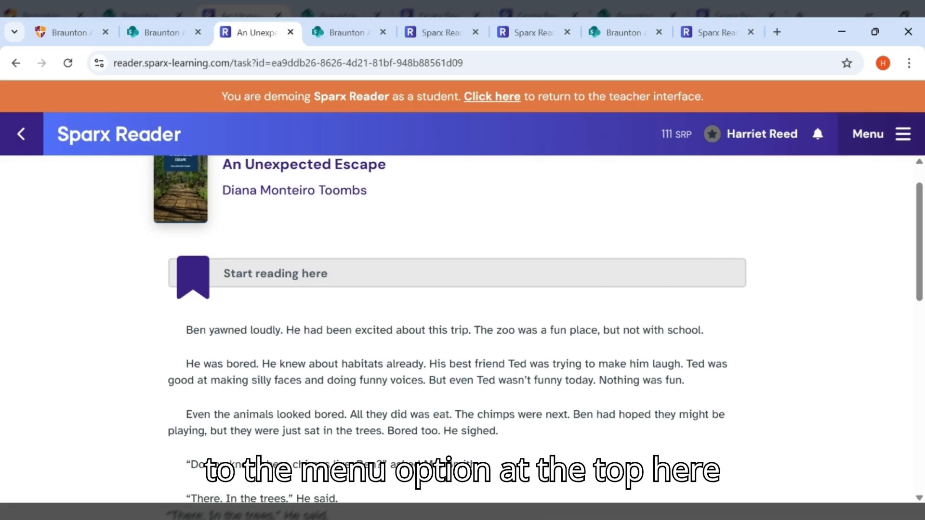
{"action": "left_click", "coordinate": [900, 139]}
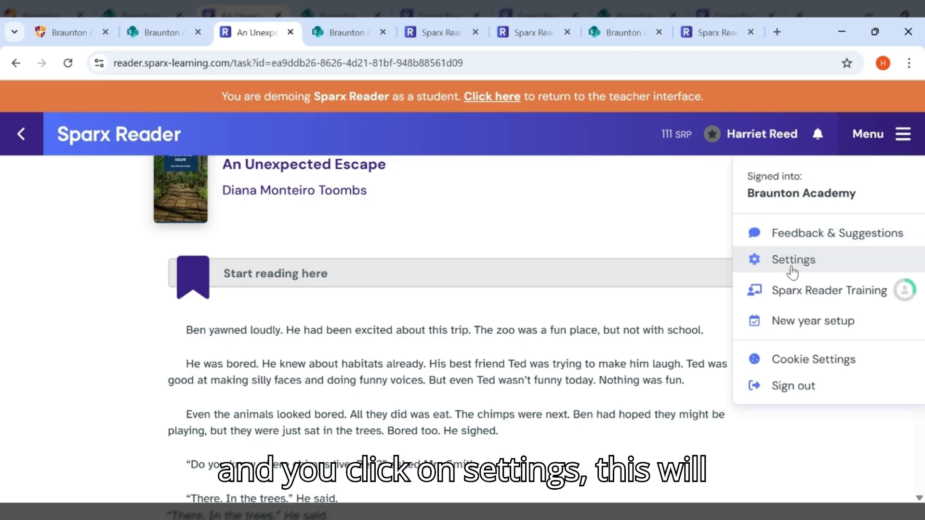
{"action": "left_click", "coordinate": [792, 273]}
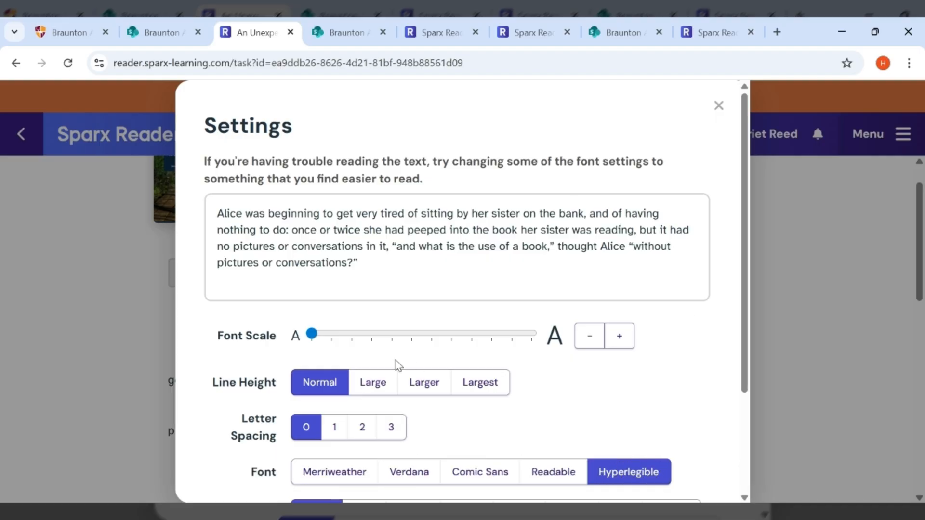
{"action": "left_click_drag", "start_coordinate": [316, 341], "coordinate": [454, 343]}
{"action": "left_click_drag", "start_coordinate": [496, 347], "coordinate": [371, 345]}
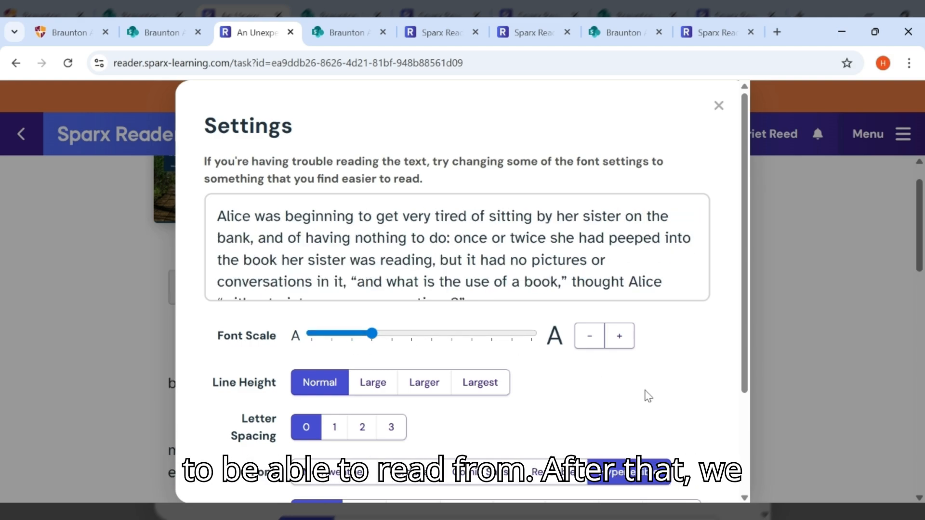
- Try the Large and Larger line heights in the reading settings, finishing on Largest
{"action": "scroll", "coordinate": [648, 396], "scroll_direction": "down", "scroll_amount": 3}
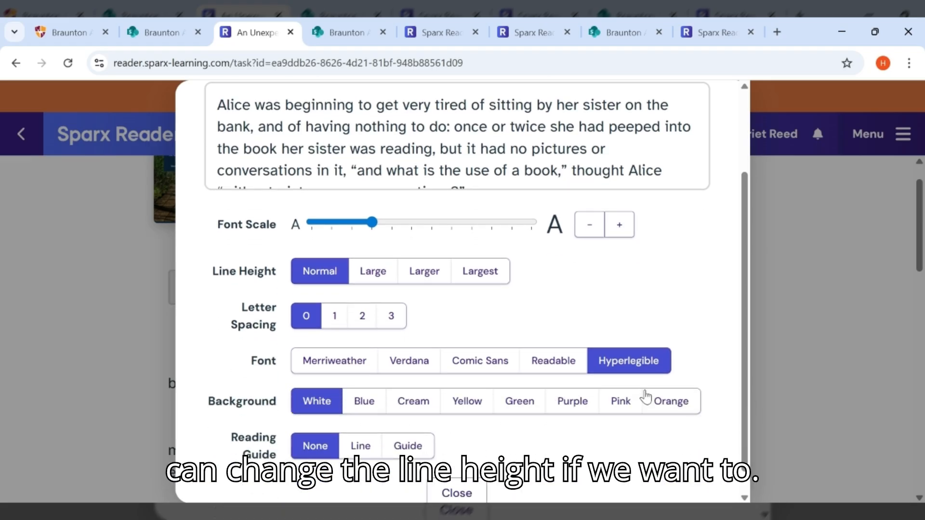
{"action": "left_click", "coordinate": [389, 277]}
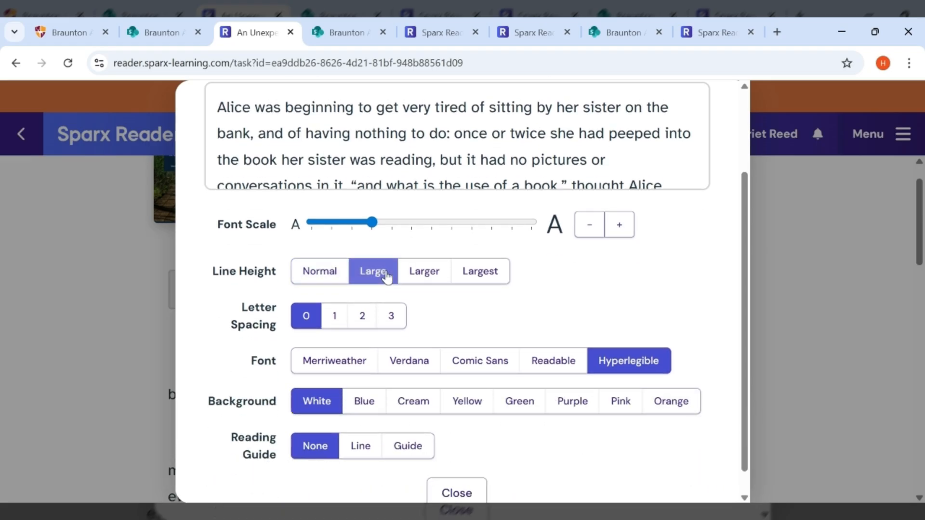
{"action": "left_click", "coordinate": [424, 271]}
{"action": "left_click", "coordinate": [466, 278]}
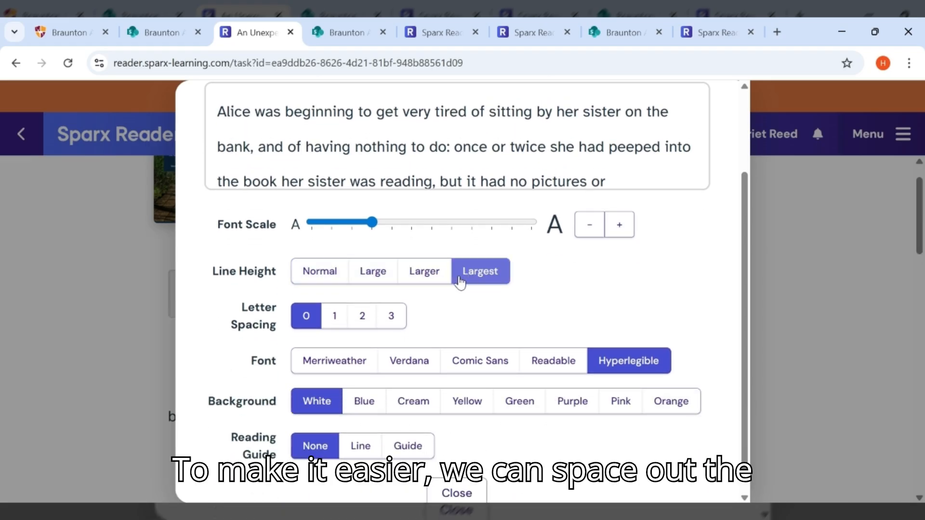
- Try letter spacing 3 and 2 on the sample text, and settle on letter spacing 1
{"action": "left_click", "coordinate": [390, 324]}
{"action": "mouse_move", "coordinate": [372, 223]}
{"action": "left_mouse_down"}
{"action": "mouse_move", "coordinate": [543, 243]}
{"action": "mouse_move", "coordinate": [372, 230]}
{"action": "left_mouse_up"}
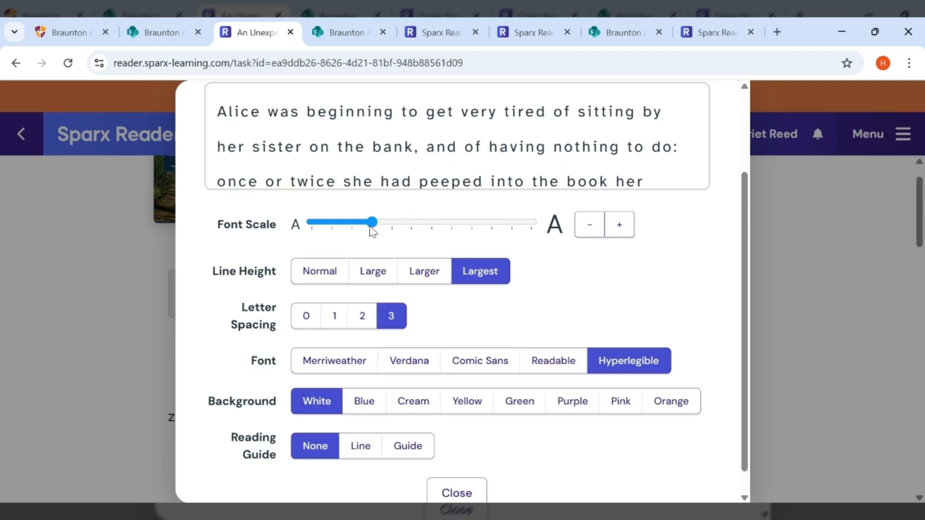
{"action": "left_click", "coordinate": [362, 316]}
{"action": "left_click", "coordinate": [333, 321]}
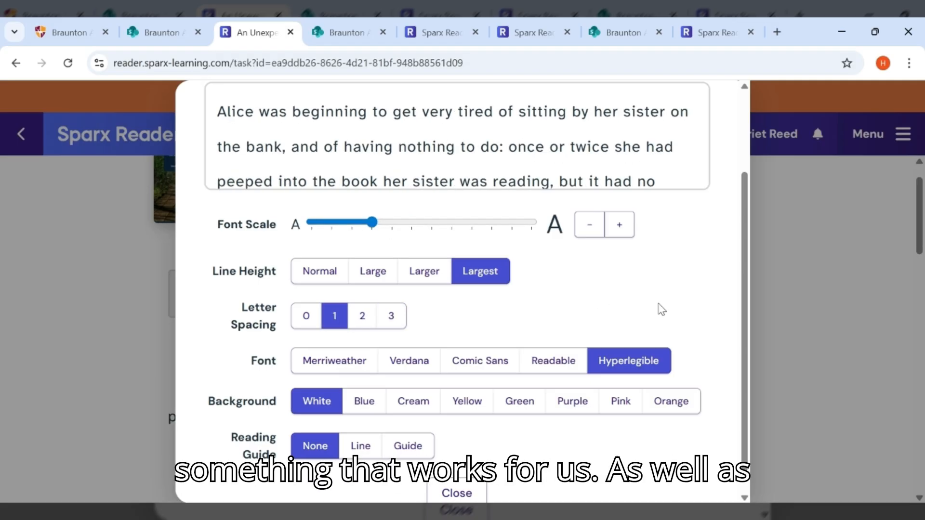
- Preview the Merriweather and Verdana fonts on the sample text, and set the font to Comic Sans
{"action": "scroll", "coordinate": [682, 308], "scroll_direction": "down", "scroll_amount": 1}
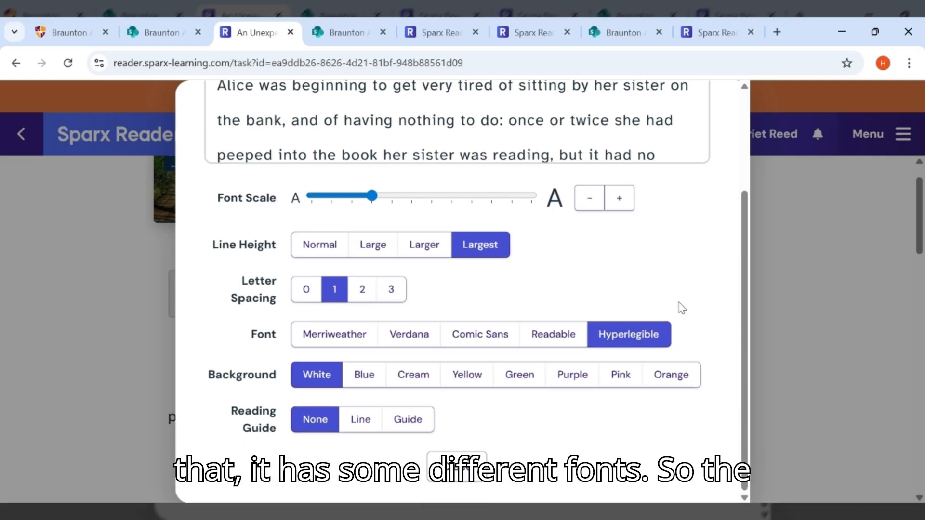
{"action": "left_click", "coordinate": [334, 341]}
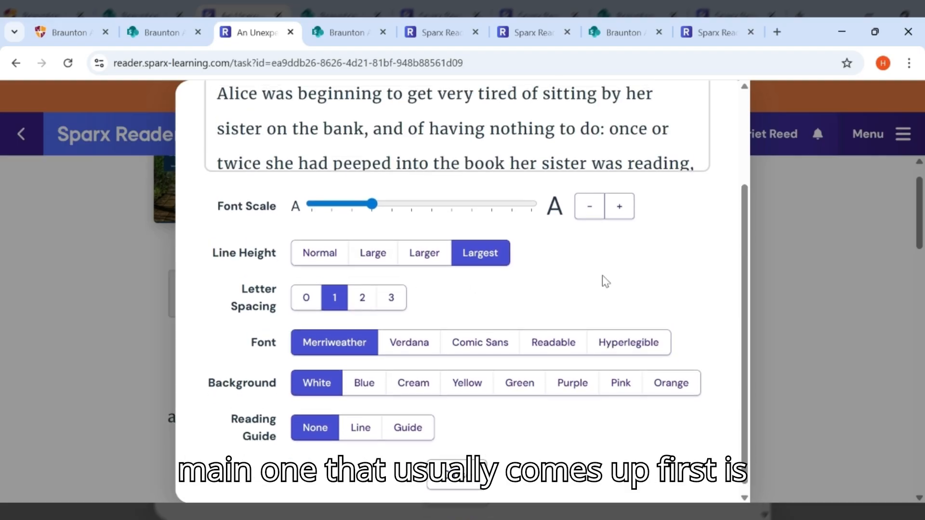
{"action": "scroll", "coordinate": [602, 275], "scroll_direction": "up", "scroll_amount": 2}
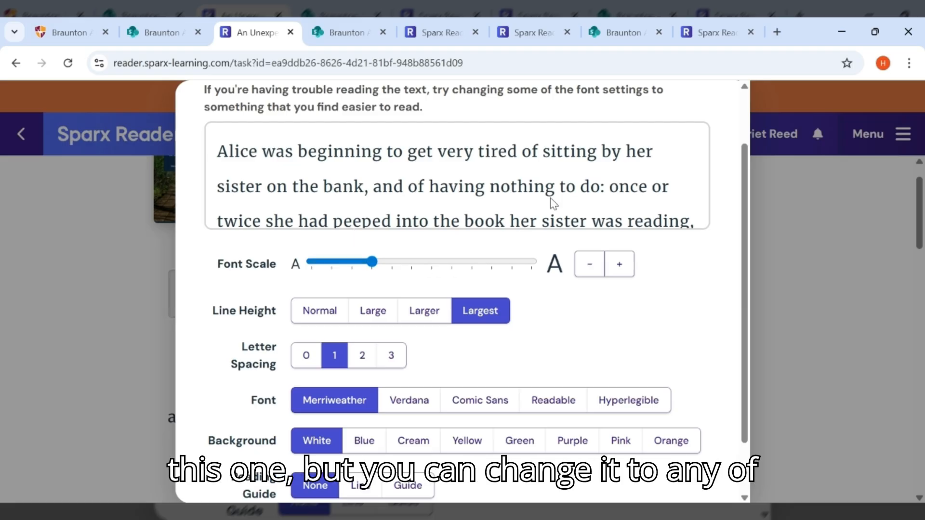
{"action": "left_click", "coordinate": [414, 405]}
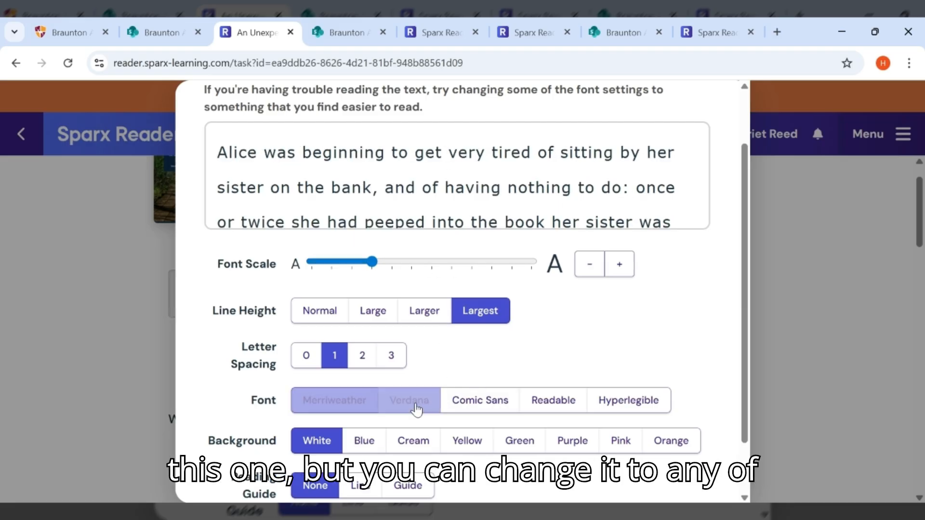
{"action": "left_click", "coordinate": [476, 408]}
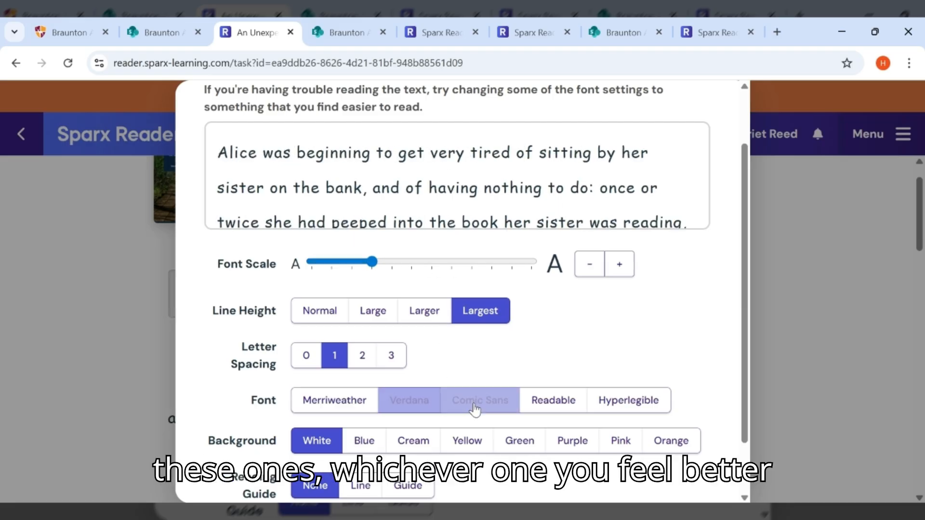
- Preview the Hyperlegible font on the sample text, and set the font to Readable
{"action": "left_click", "coordinate": [557, 410]}
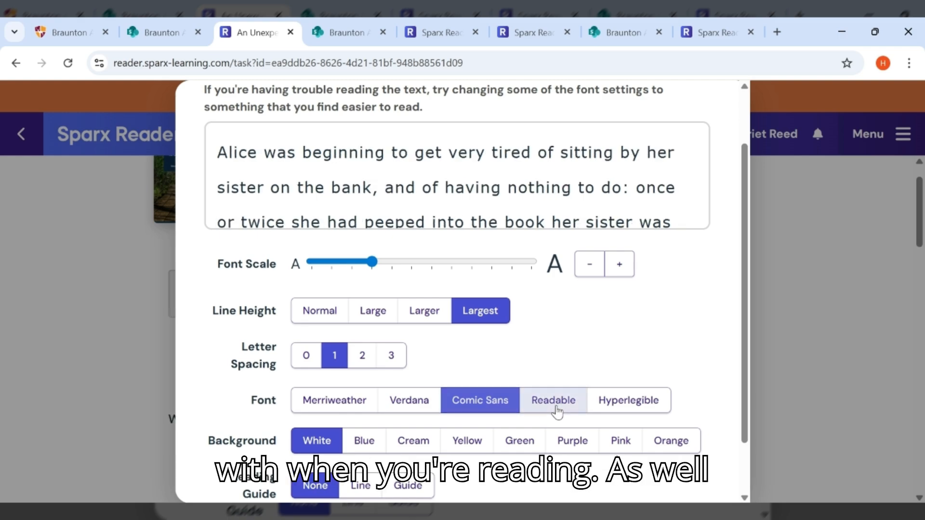
{"action": "left_click", "coordinate": [600, 409]}
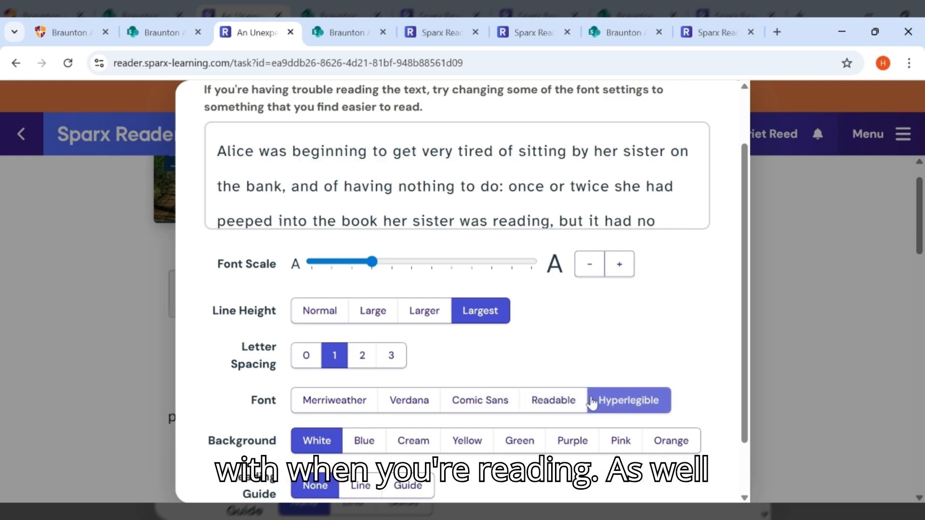
{"action": "left_click", "coordinate": [561, 401]}
- Try the Yellow background on the sample text, and set the background to Cream
{"action": "scroll", "coordinate": [666, 334], "scroll_direction": "down", "scroll_amount": 2}
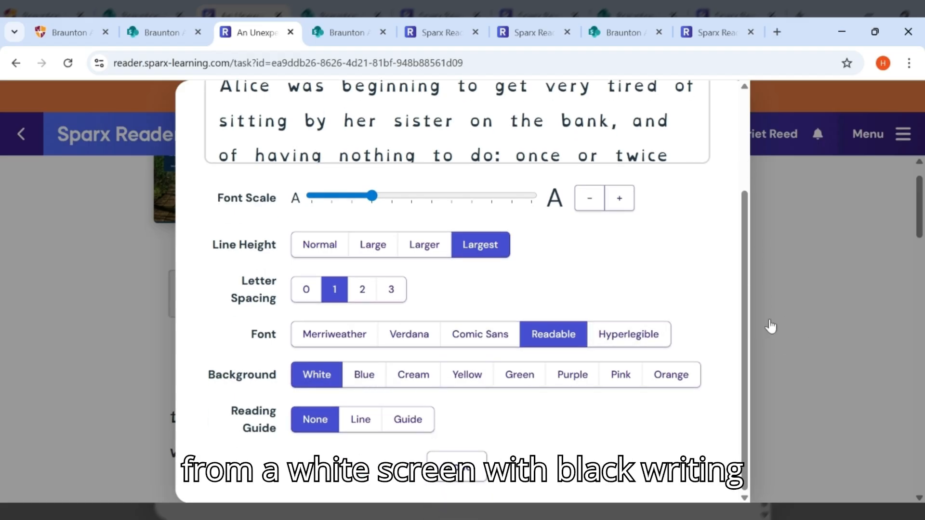
{"action": "left_click", "coordinate": [411, 380]}
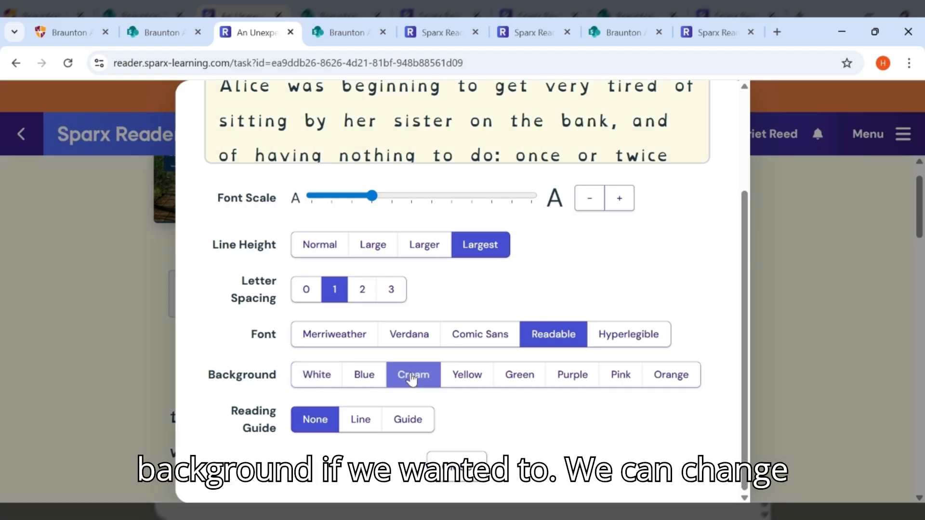
{"action": "left_click", "coordinate": [472, 386]}
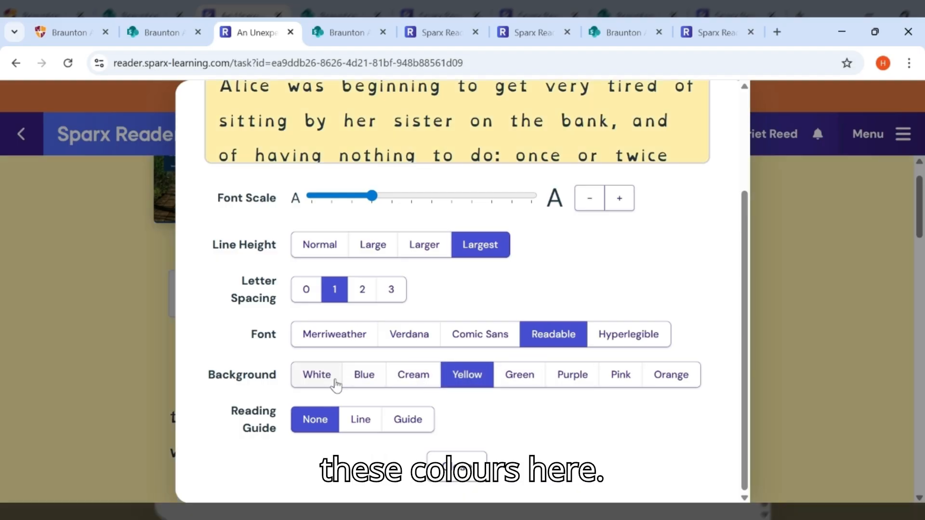
{"action": "left_click", "coordinate": [411, 379]}
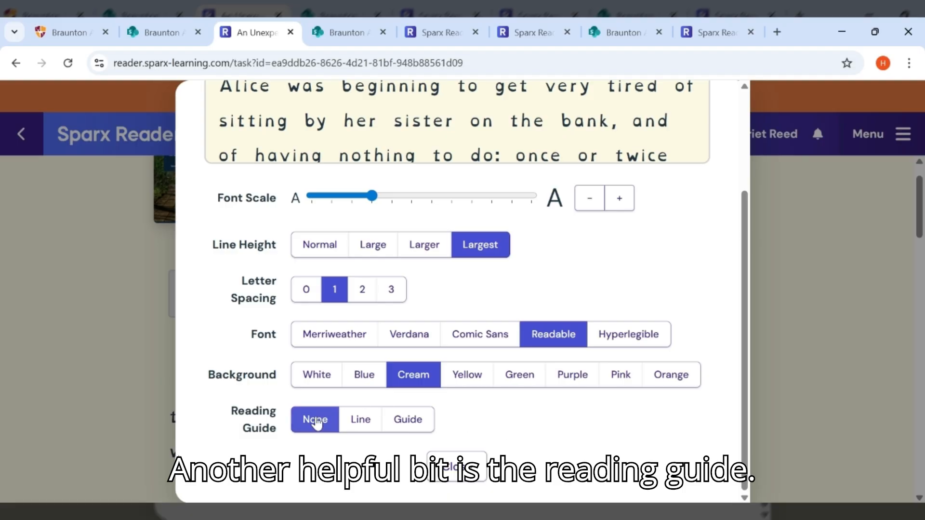
- Turn on the Line reading guide, close the settings and try the guide on the book text
{"action": "scroll", "coordinate": [314, 424], "scroll_direction": "up", "scroll_amount": 2}
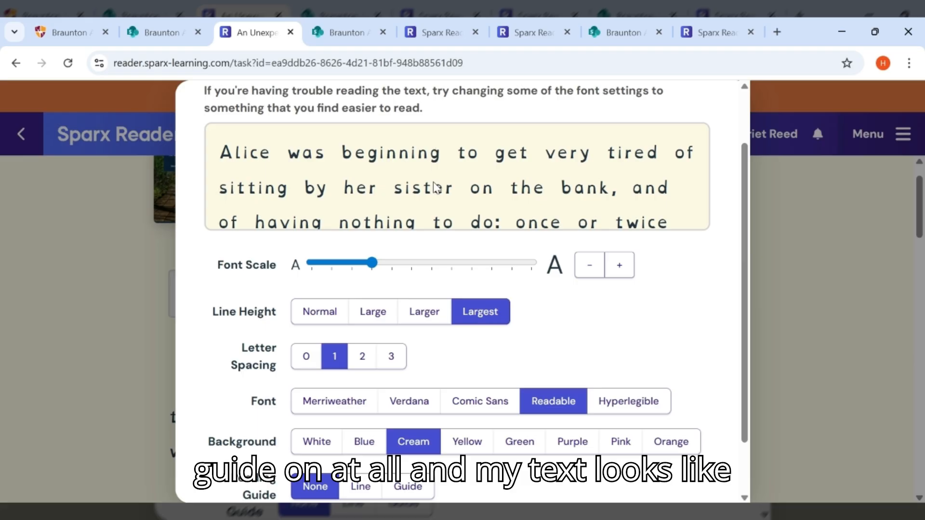
{"action": "scroll", "coordinate": [547, 381], "scroll_direction": "down", "scroll_amount": 2}
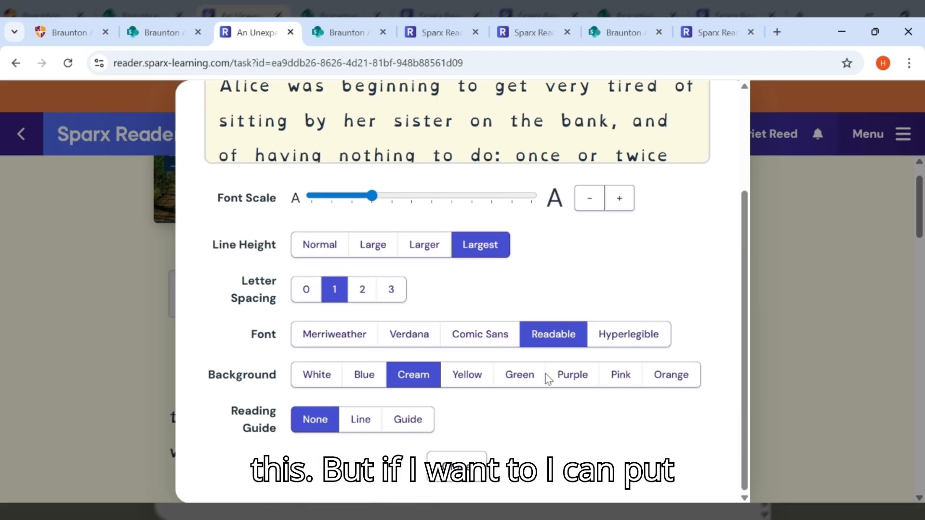
{"action": "left_click", "coordinate": [362, 426]}
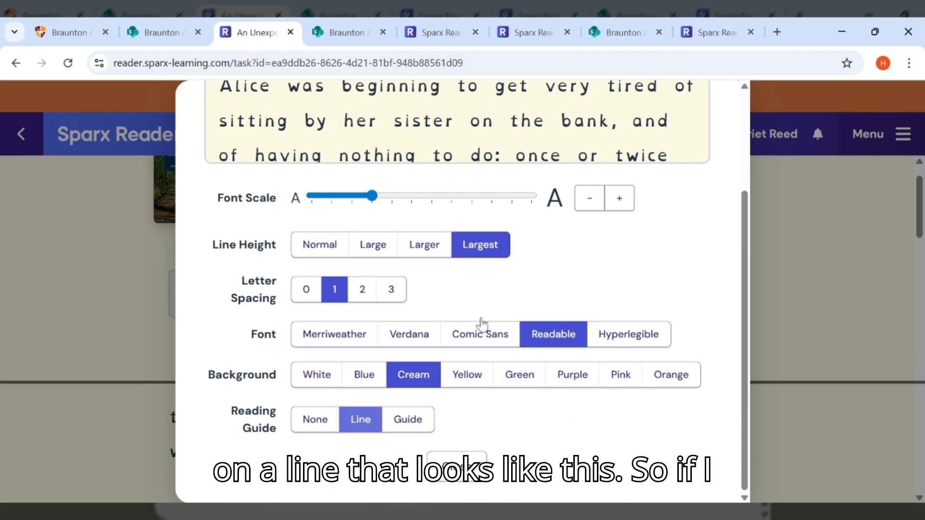
{"action": "scroll", "coordinate": [705, 311], "scroll_direction": "up", "scroll_amount": 4}
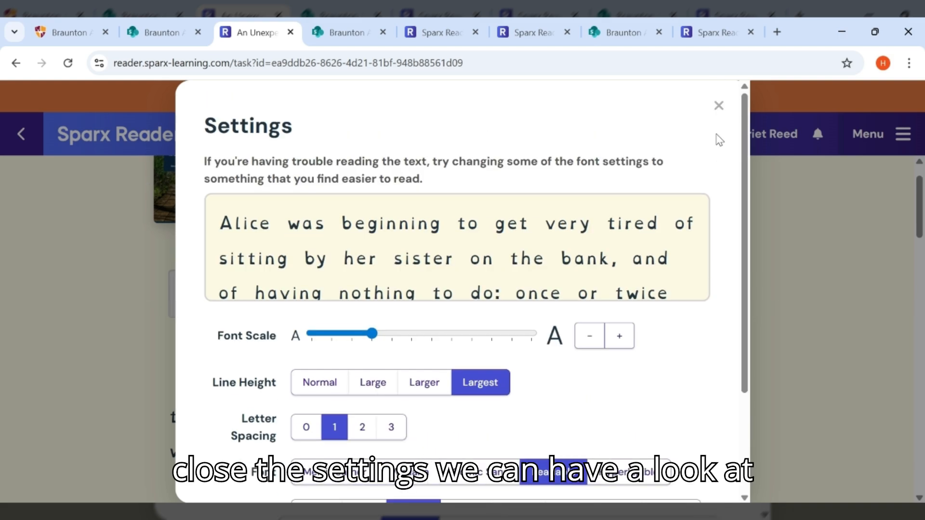
{"action": "left_click", "coordinate": [718, 106]}
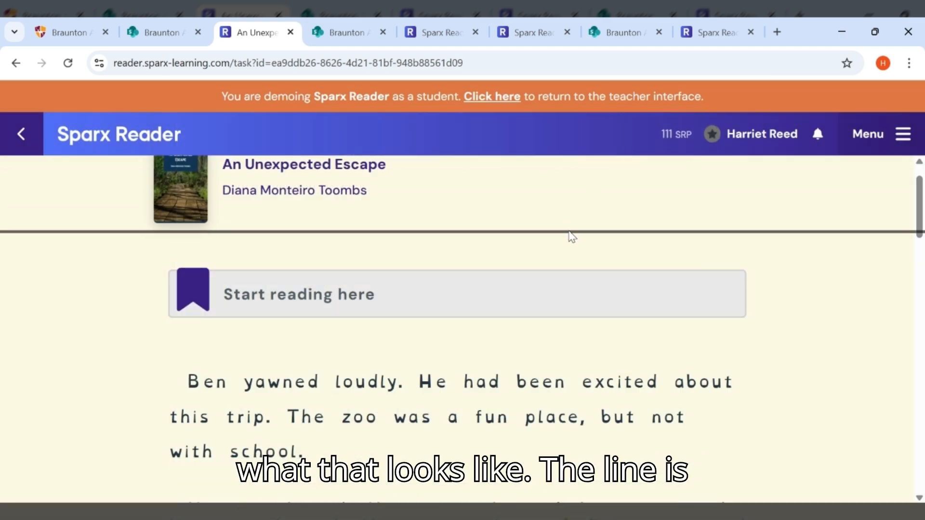
{"action": "scroll", "coordinate": [572, 236], "scroll_direction": "down", "scroll_amount": 2}
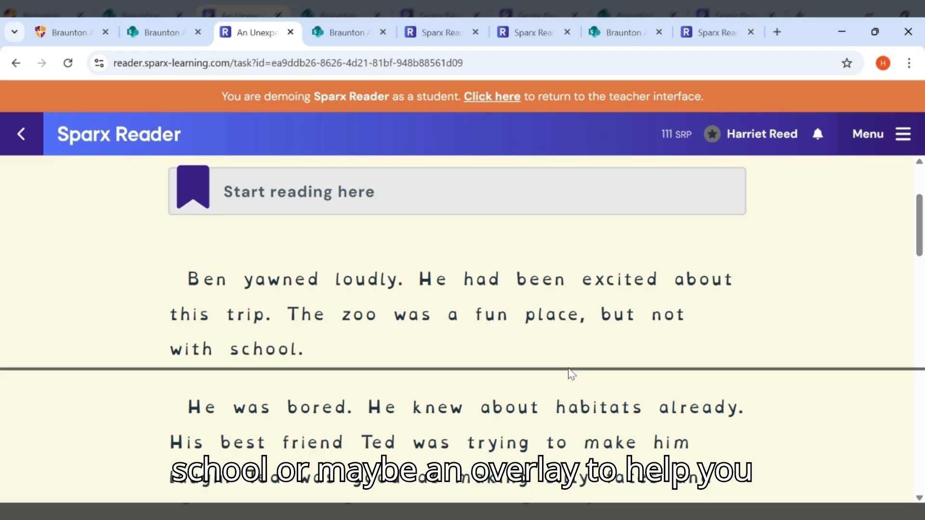
{"action": "scroll", "coordinate": [571, 374], "scroll_direction": "down", "scroll_amount": 2}
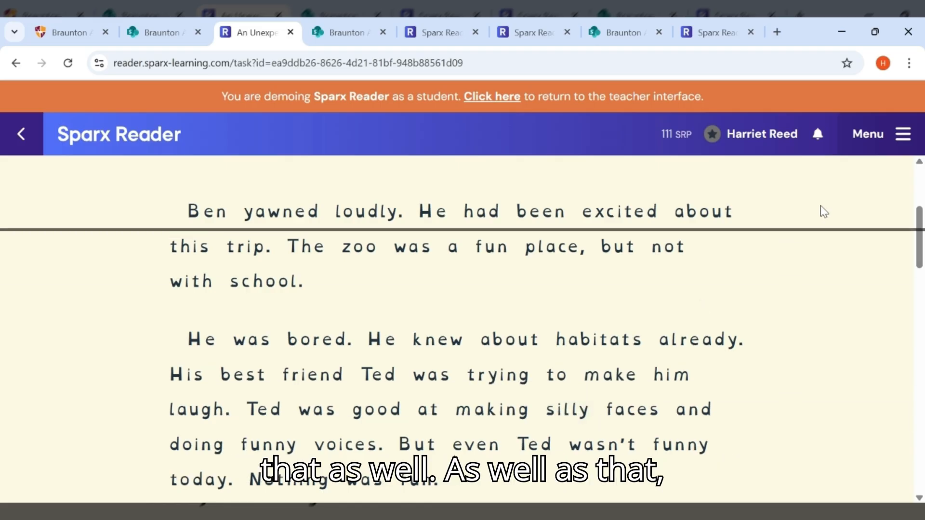
- Reopen the reading settings, set the reading guide to Guide and return to the book text
{"action": "left_click", "coordinate": [902, 135]}
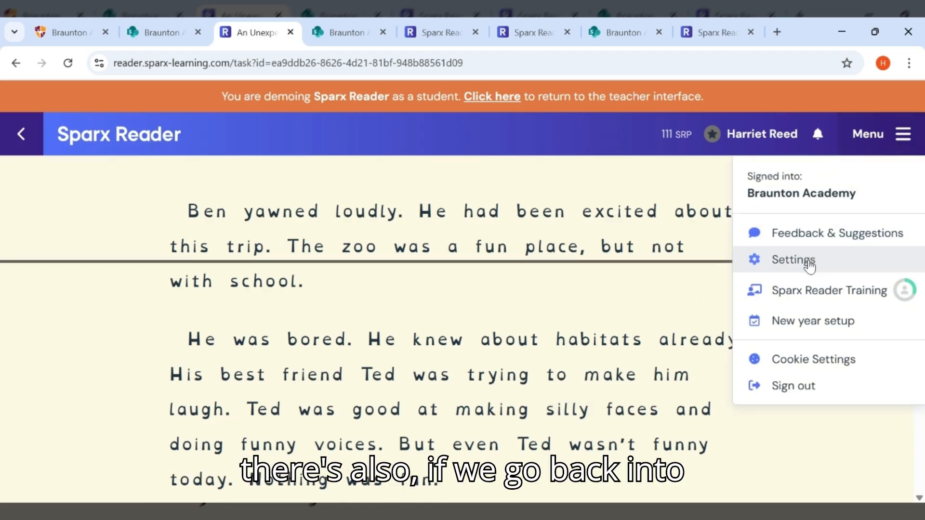
{"action": "left_click", "coordinate": [809, 264]}
{"action": "scroll", "coordinate": [657, 397], "scroll_direction": "down", "scroll_amount": 3}
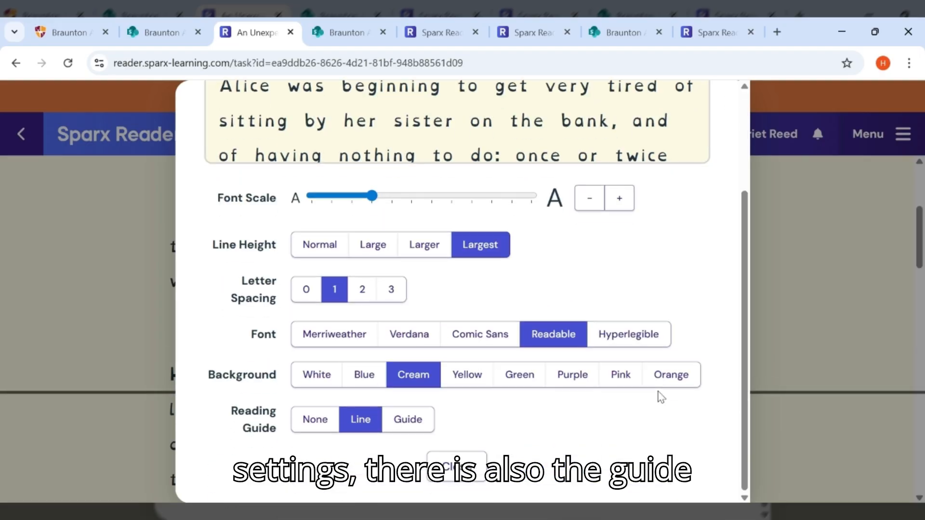
{"action": "left_click", "coordinate": [414, 426]}
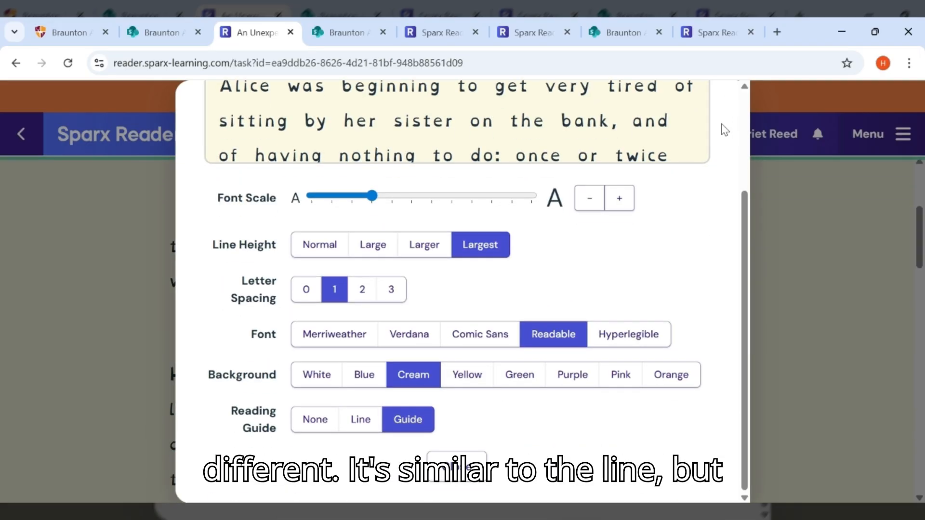
{"action": "scroll", "coordinate": [725, 130], "scroll_direction": "up", "scroll_amount": 3}
{"action": "left_click", "coordinate": [719, 107]}
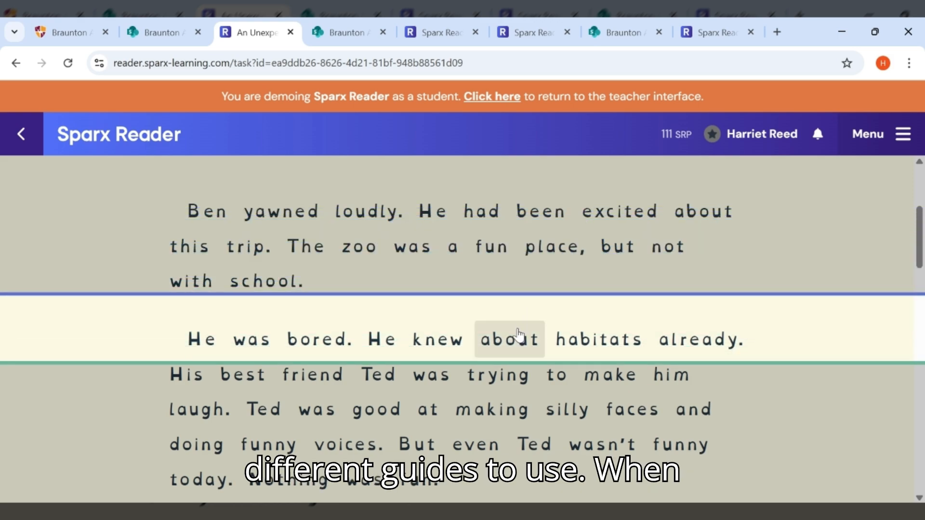
- Go to the end of the assigned passage and confirm having read up to the stop marker
{"action": "scroll", "coordinate": [544, 373], "scroll_direction": "down", "scroll_amount": 10}
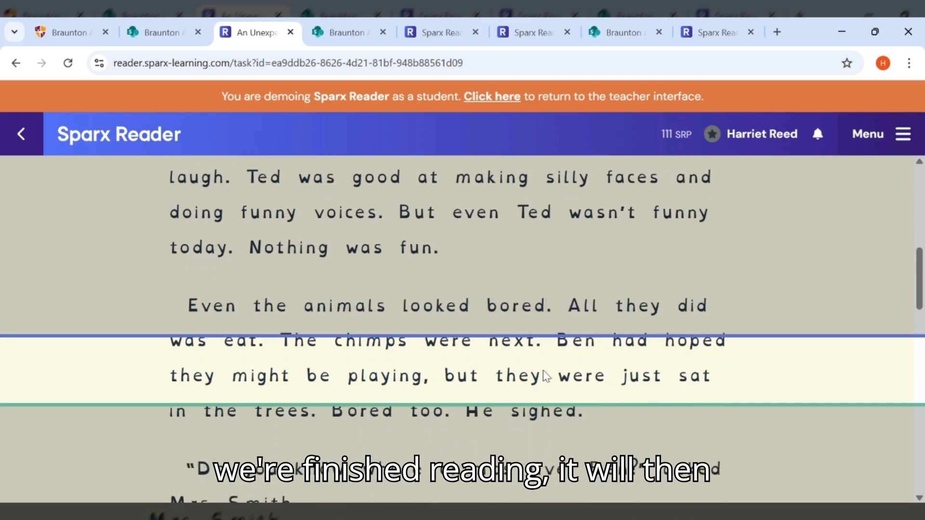
{"action": "scroll", "coordinate": [543, 376], "scroll_direction": "down", "scroll_amount": 7}
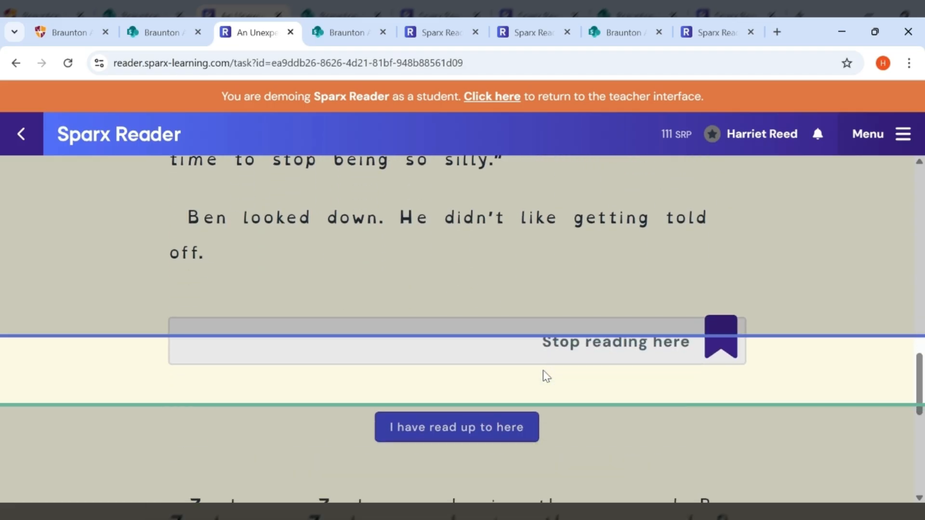
{"action": "left_click", "coordinate": [450, 371]}
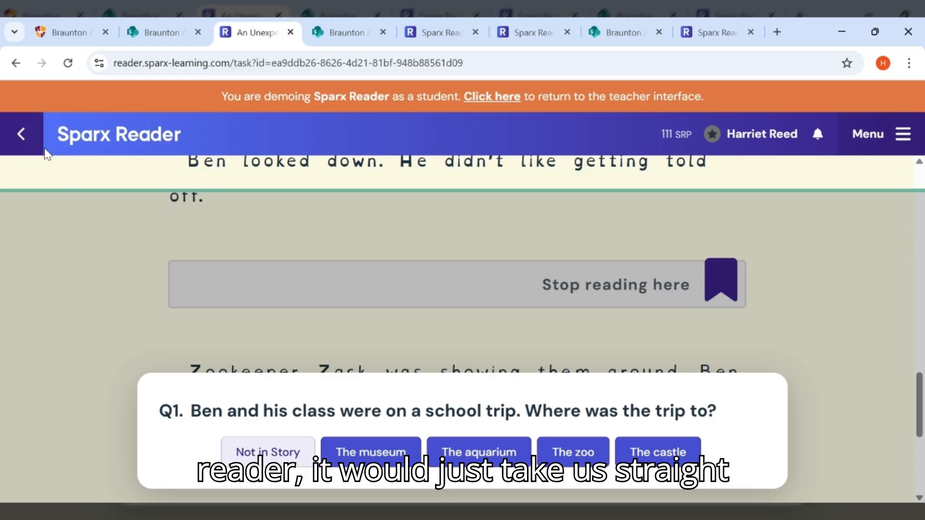
- Leave the reading task for the home page and review its current task, latest book and Gold Reader sections
{"action": "left_click", "coordinate": [25, 136]}
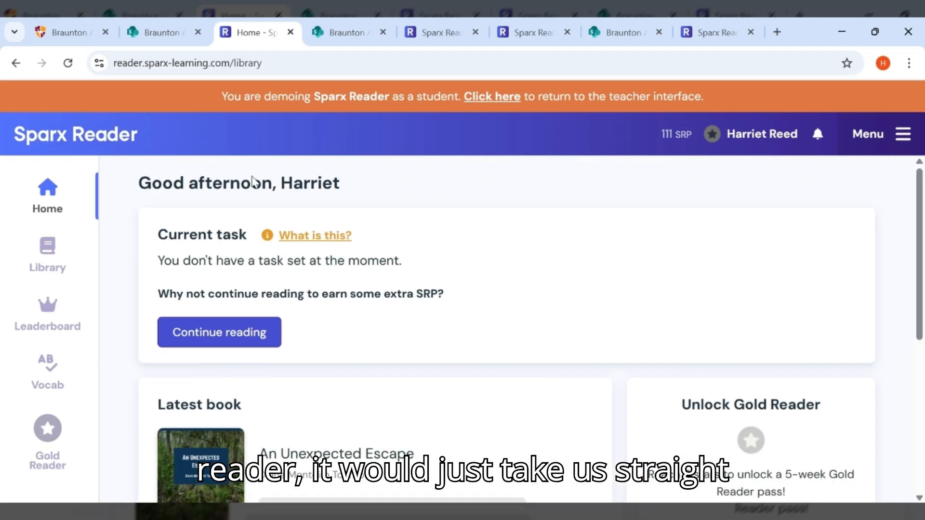
{"action": "scroll", "coordinate": [697, 291], "scroll_direction": "down", "scroll_amount": 3}
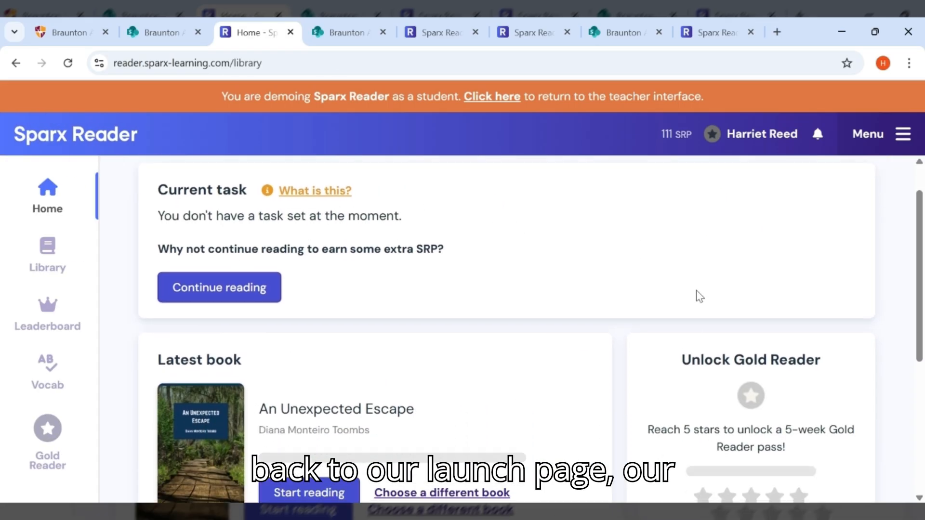
{"action": "scroll", "coordinate": [696, 289], "scroll_direction": "down", "scroll_amount": 2}
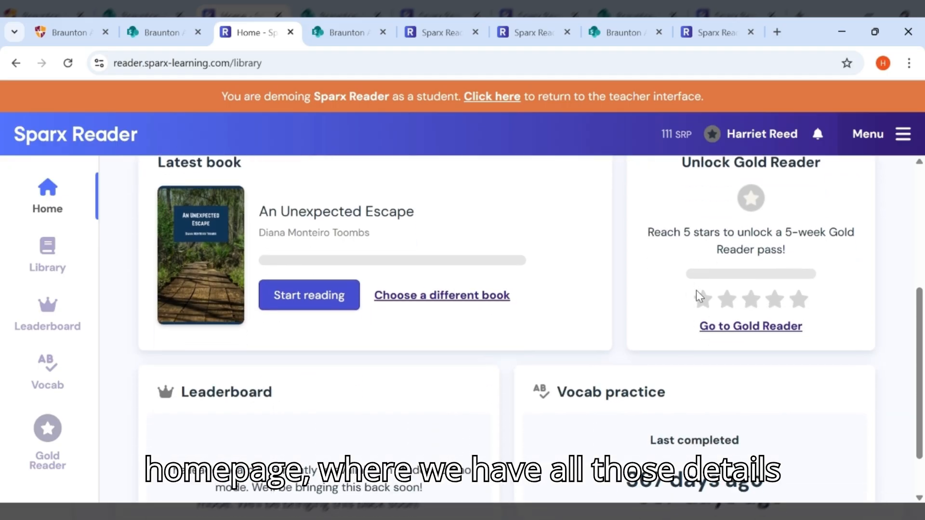
{"action": "scroll", "coordinate": [696, 290], "scroll_direction": "up", "scroll_amount": 3}
{"action": "scroll", "coordinate": [700, 296], "scroll_direction": "up", "scroll_amount": 3}
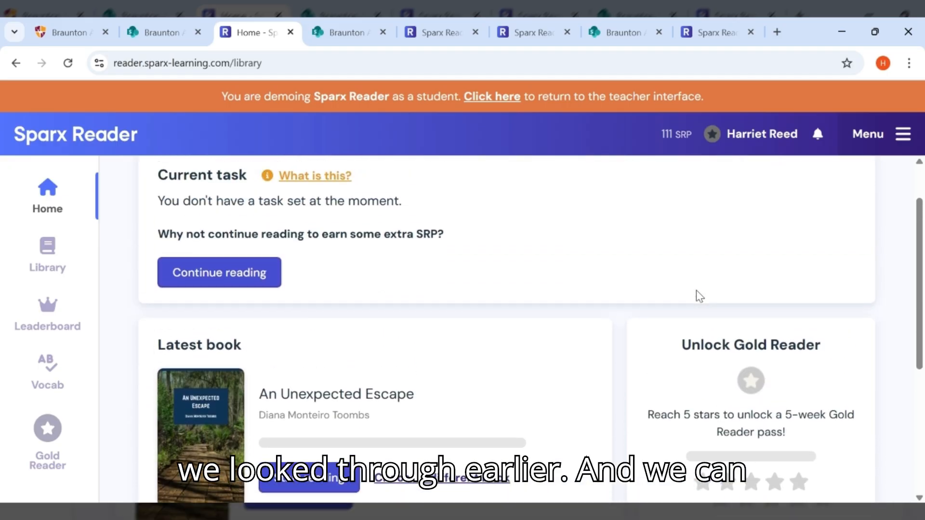